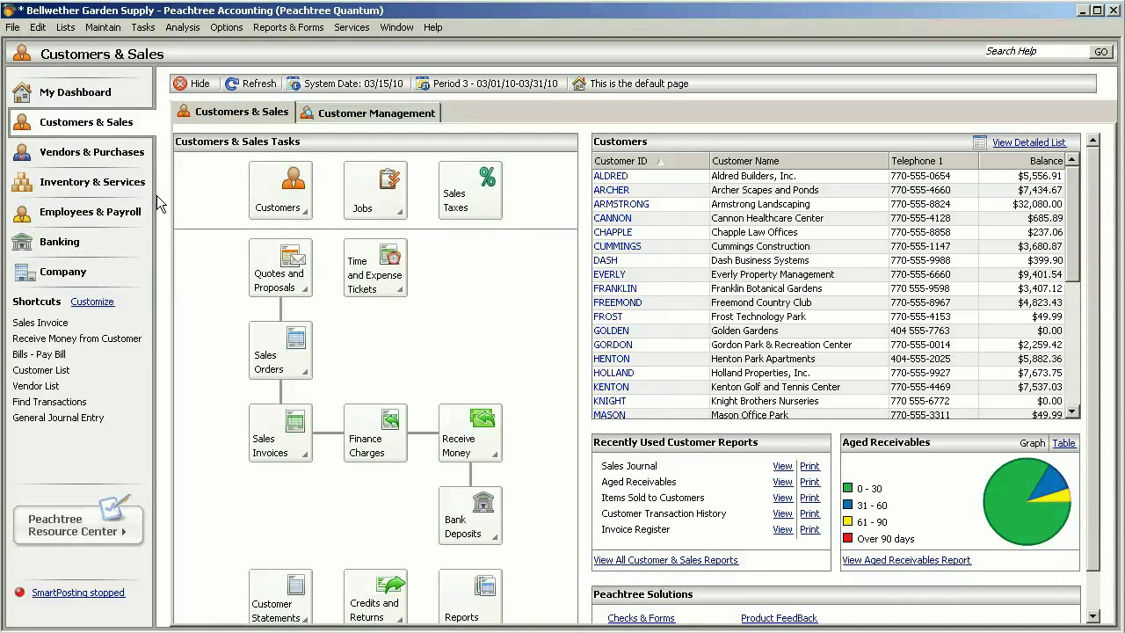
Load the first employee record in the Maintain Employees & Sales Reps window
click(111, 29)
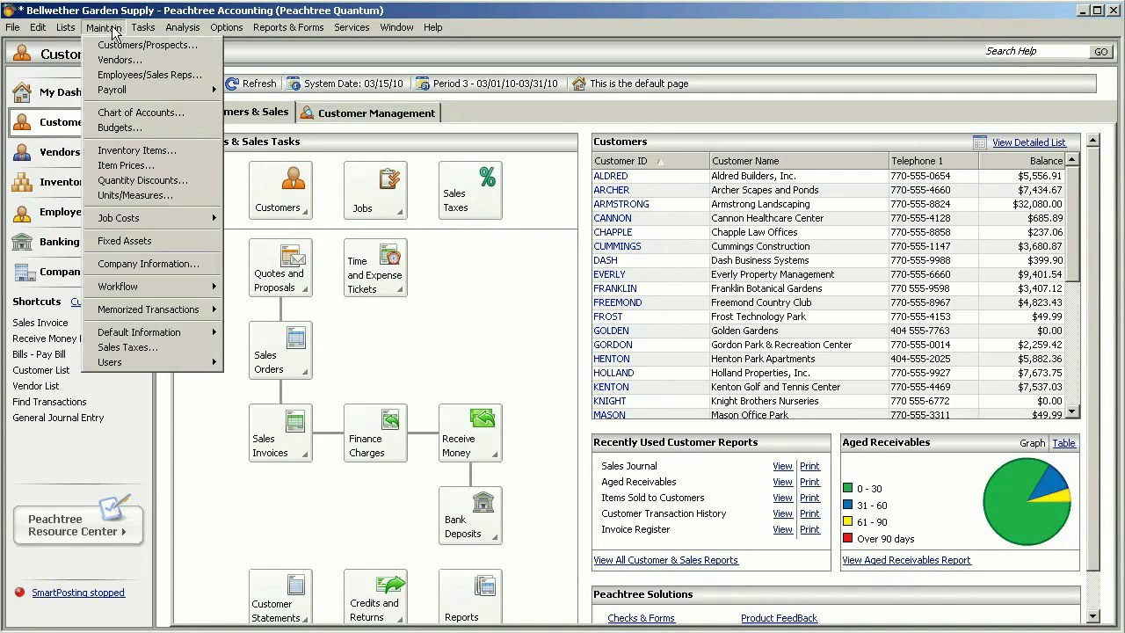
click(129, 75)
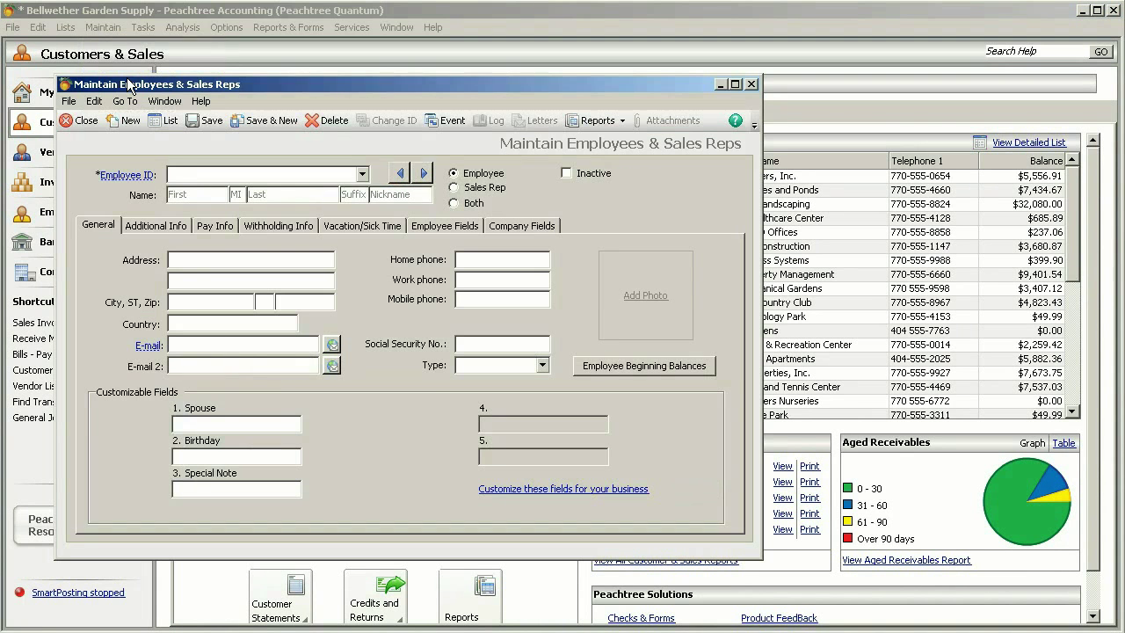
click(424, 173)
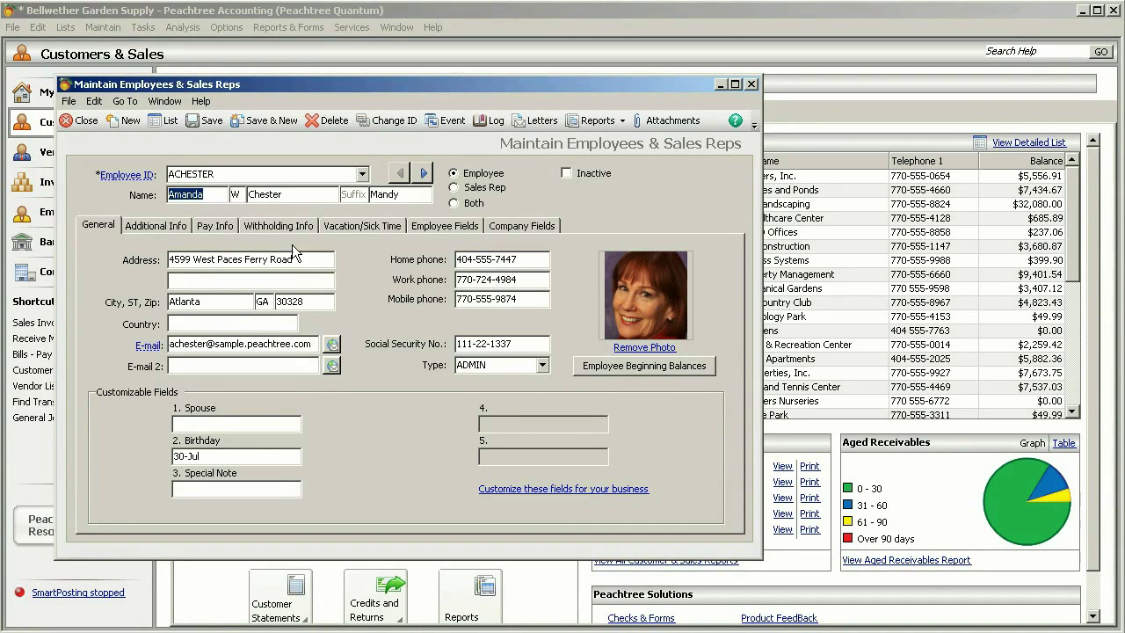
Display the Additional Info tab with emergency contact, demographic and employment details
click(173, 230)
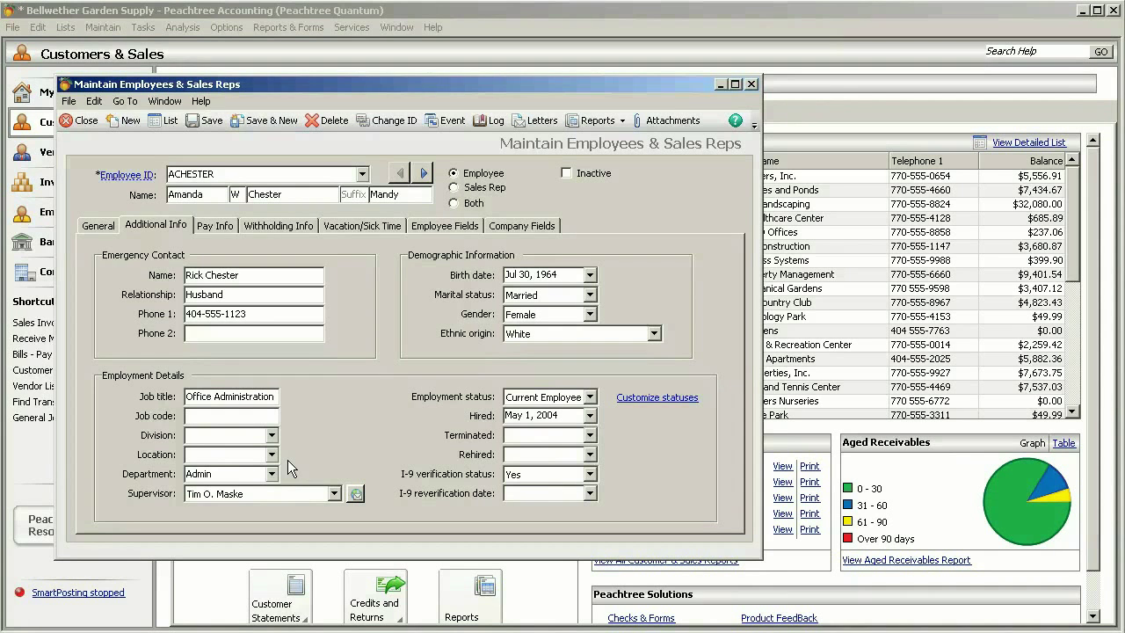
click(334, 493)
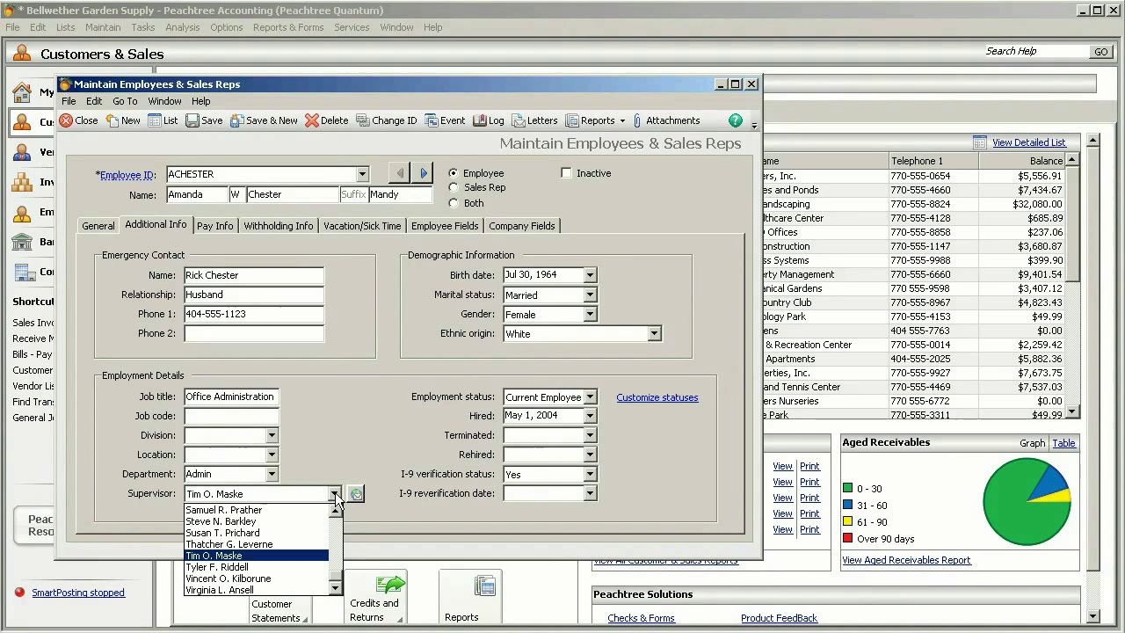
click(298, 555)
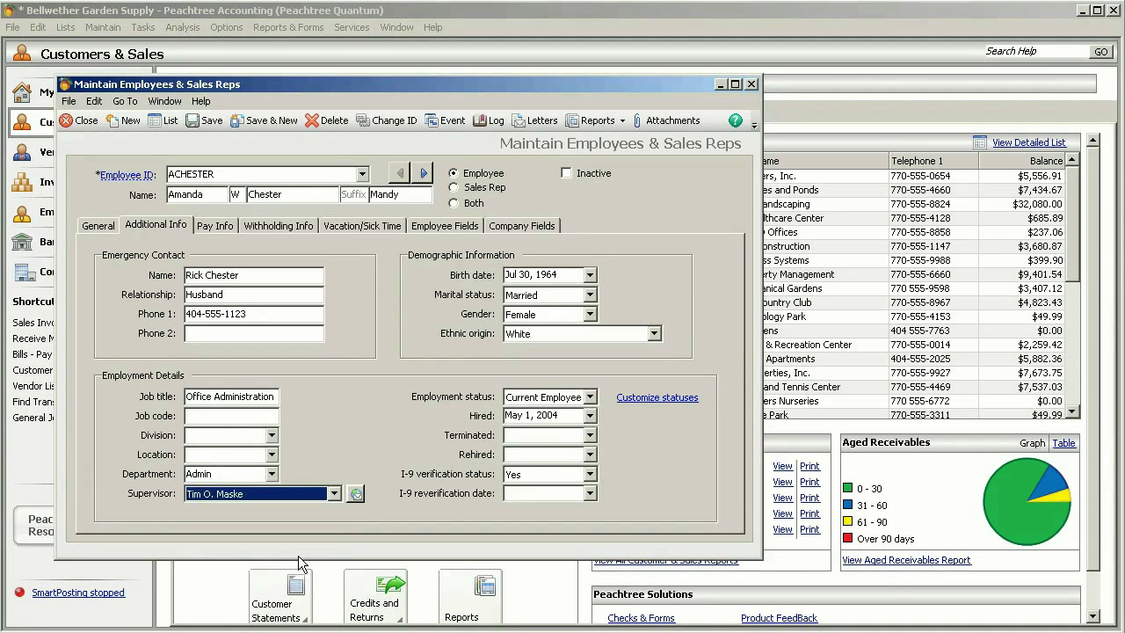
click(588, 397)
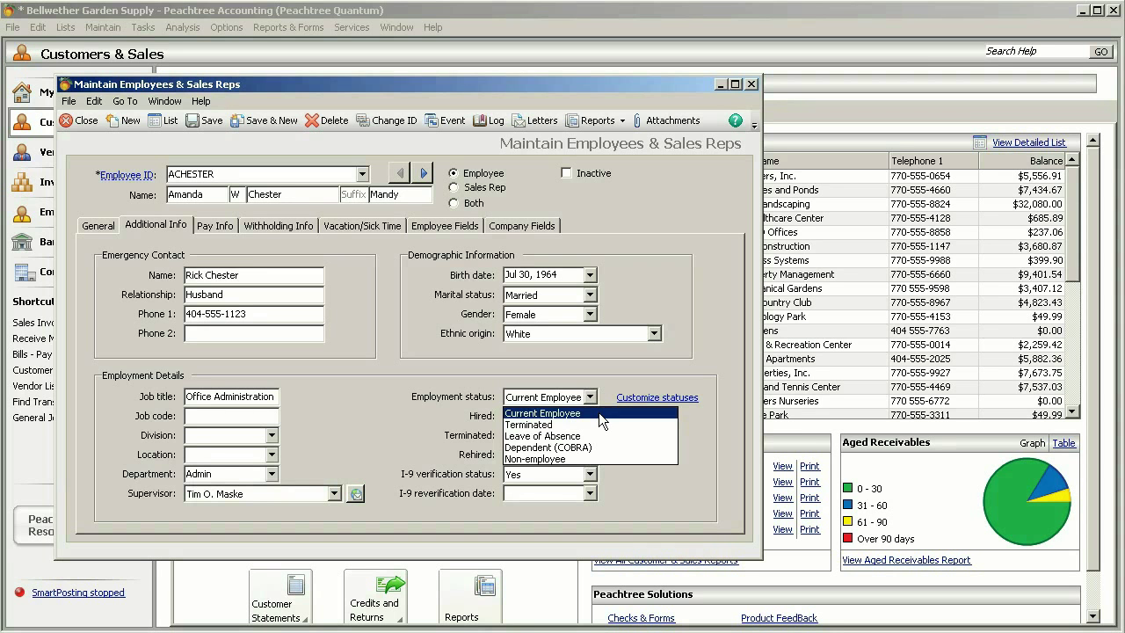
click(601, 413)
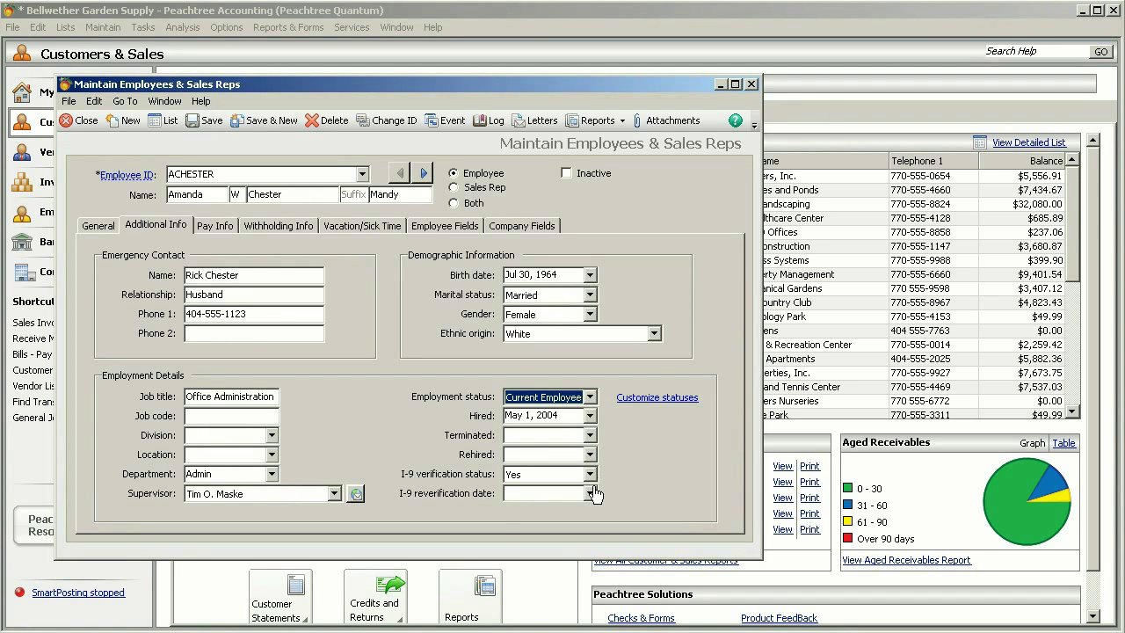
click(589, 493)
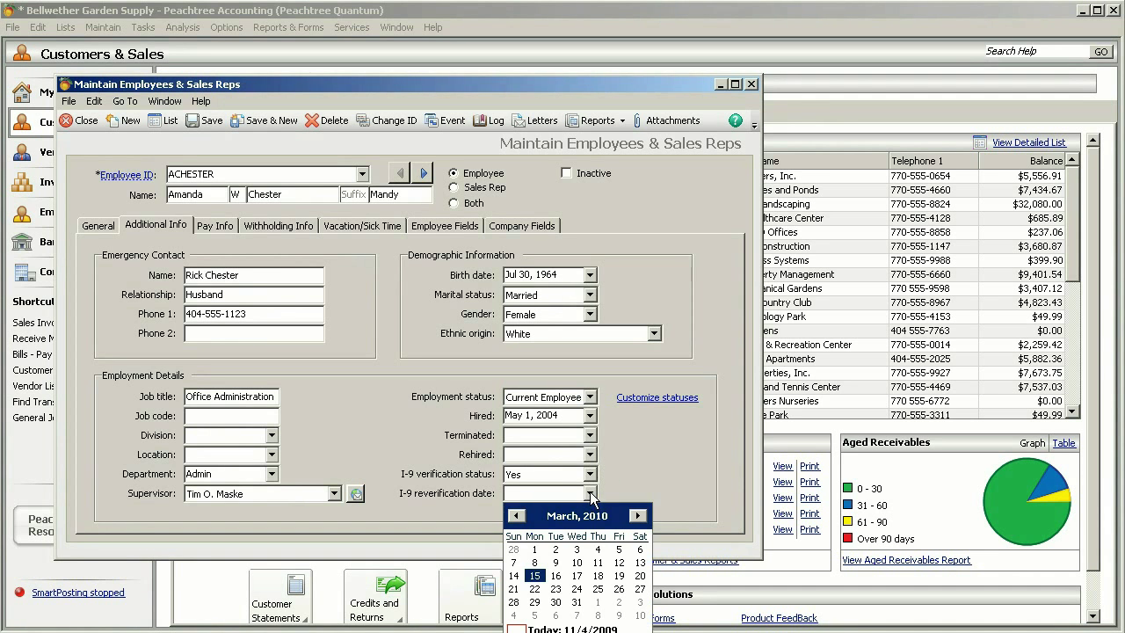
click(590, 495)
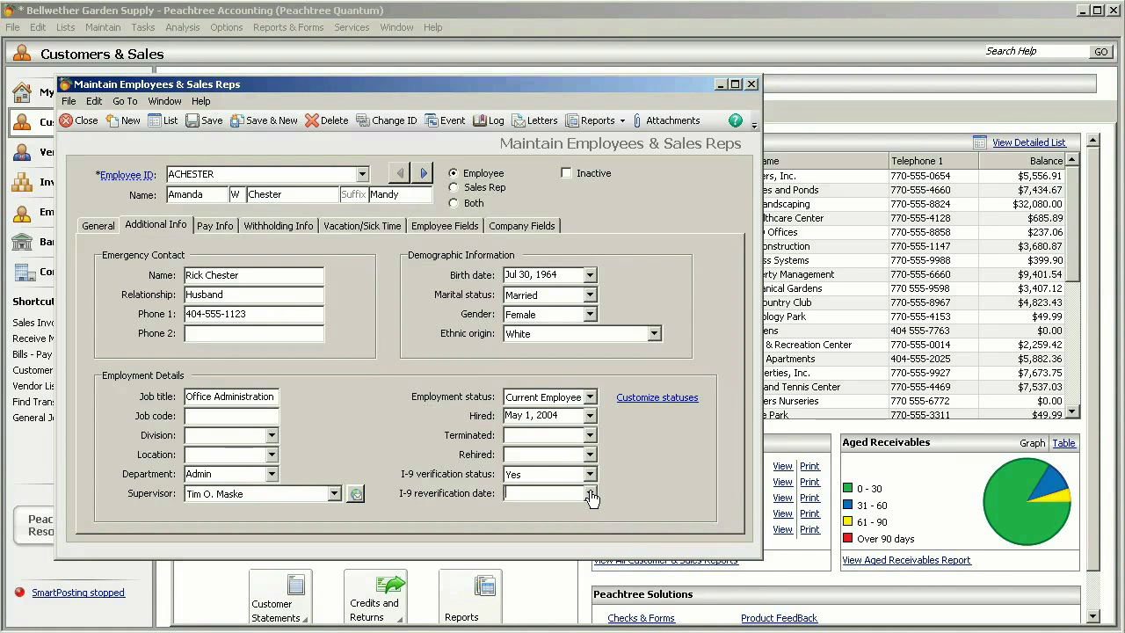
Open the employee's performance reviews and keep the Oct 22, 2009 rating at 9
click(224, 230)
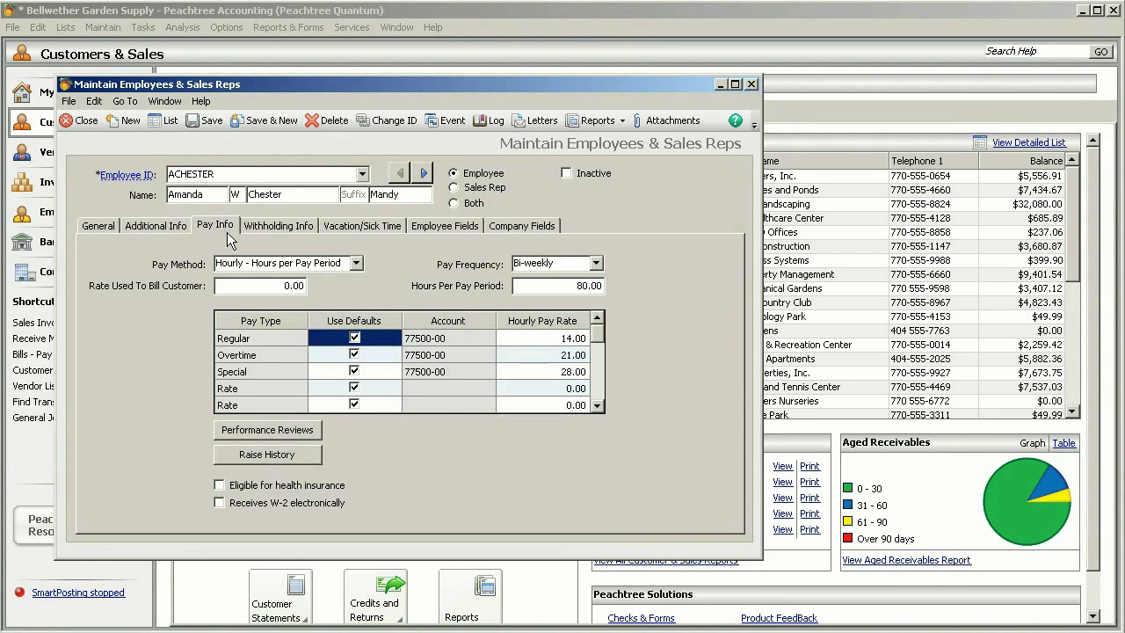
click(296, 432)
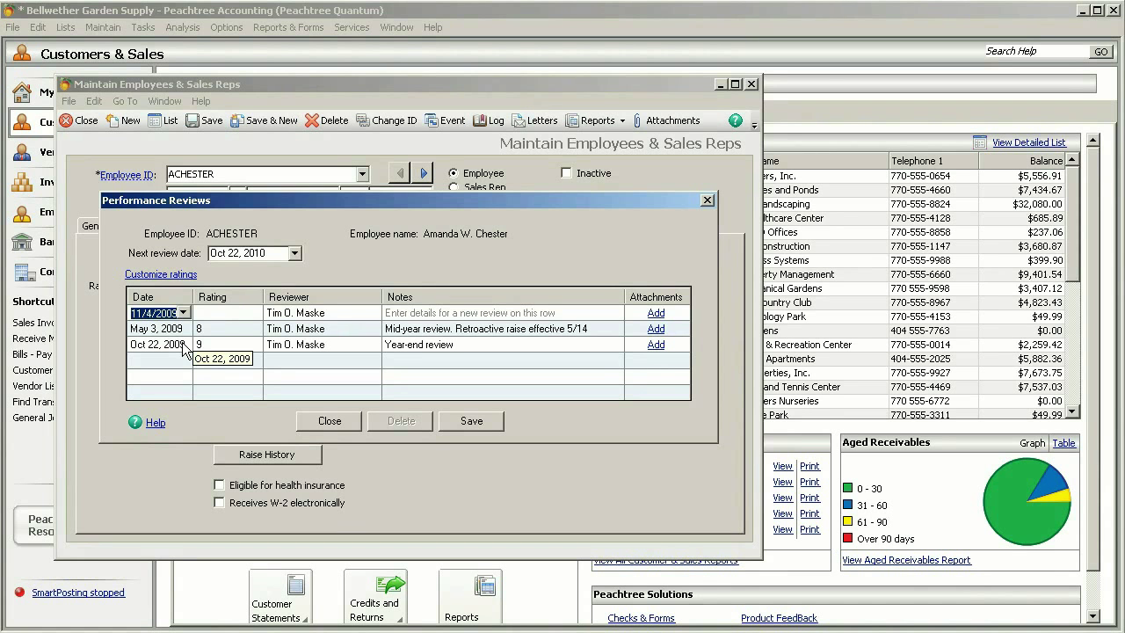
click(253, 346)
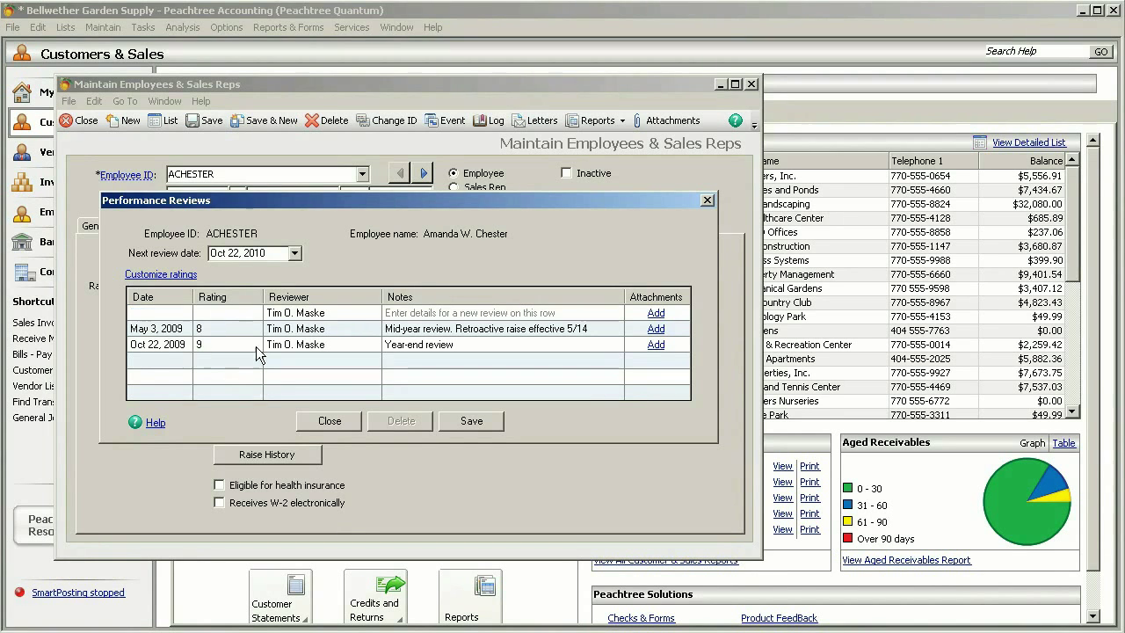
click(255, 346)
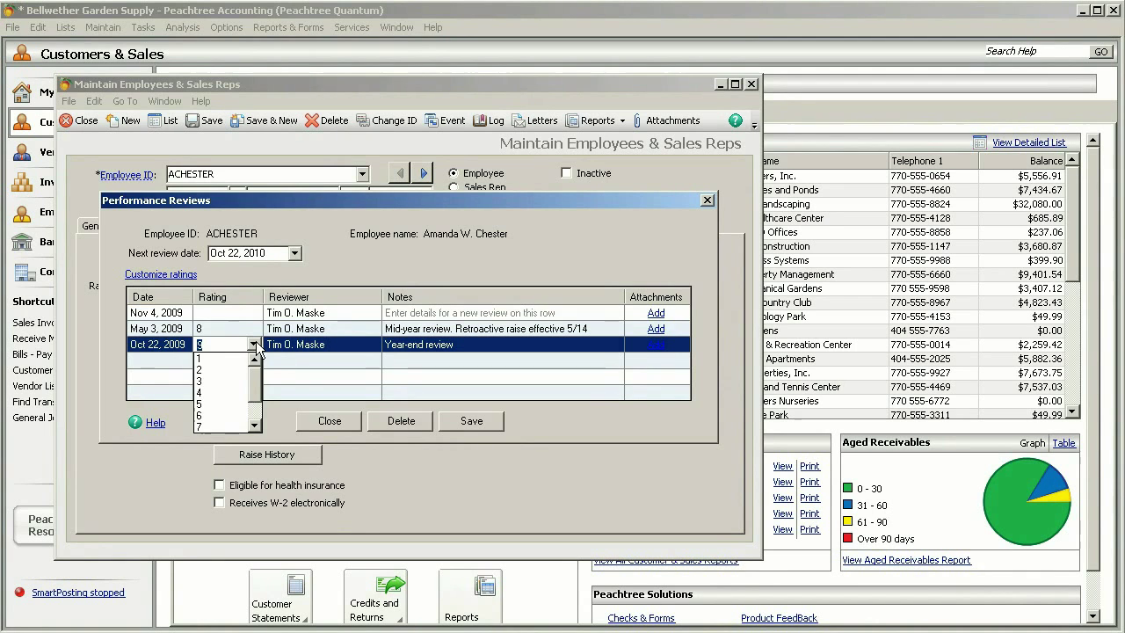
click(255, 347)
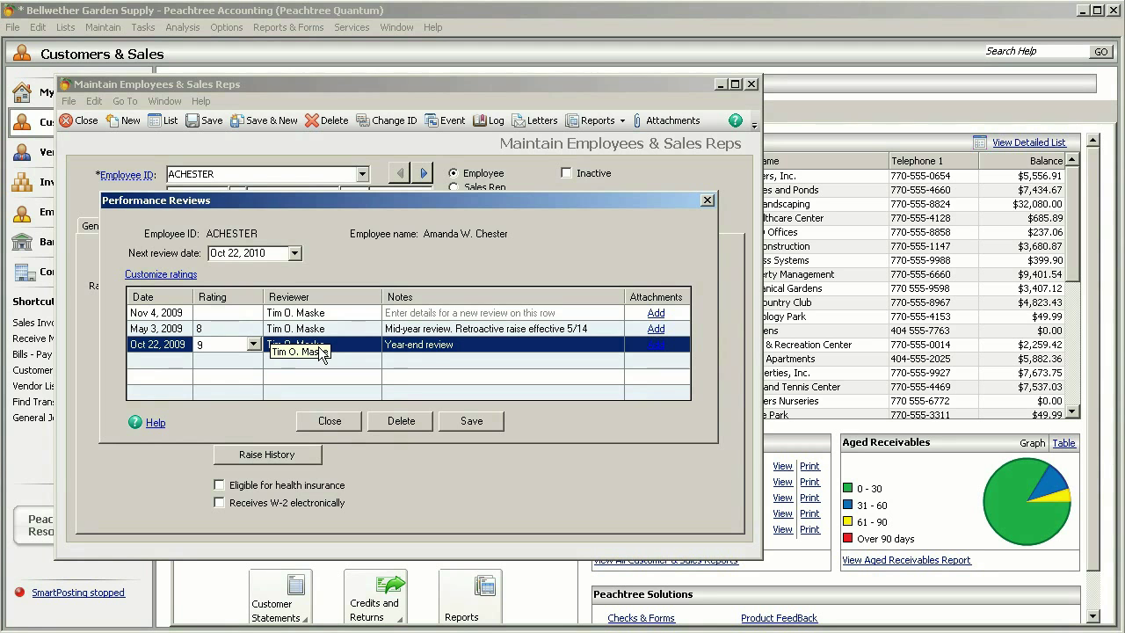
Review the Oct 22, 2009 year-end note and open its attachments list
click(420, 348)
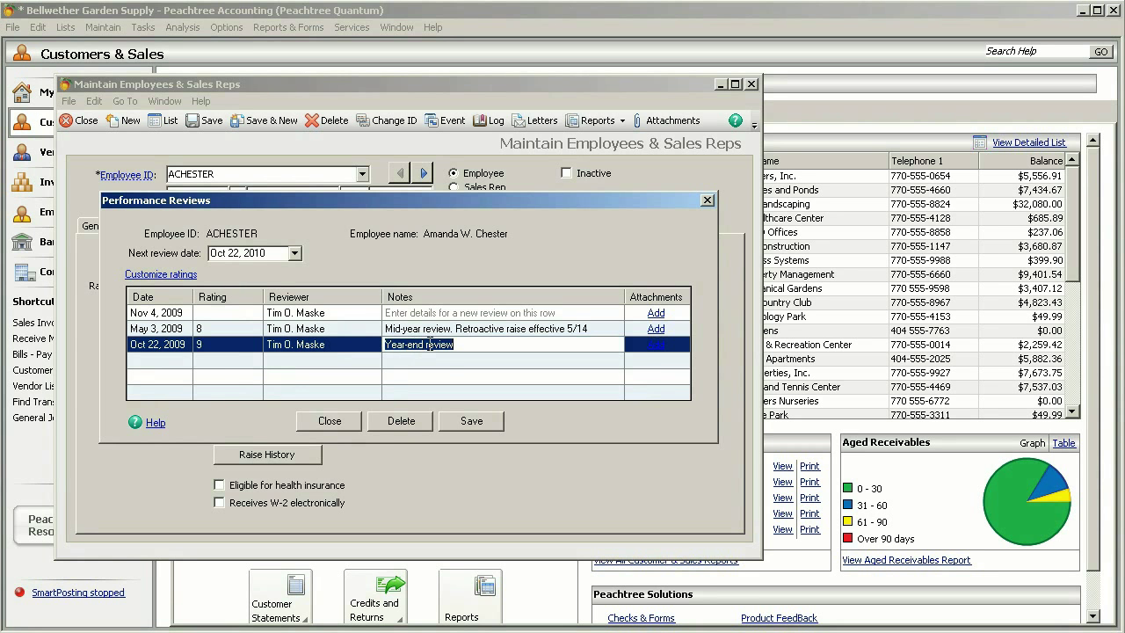
click(461, 344)
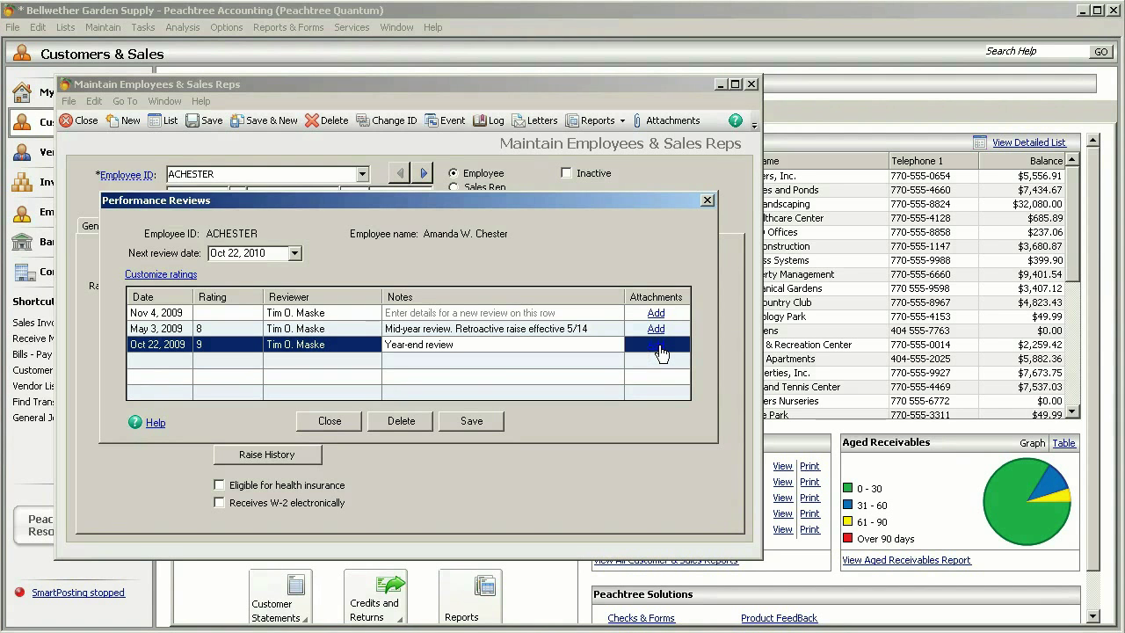
click(661, 352)
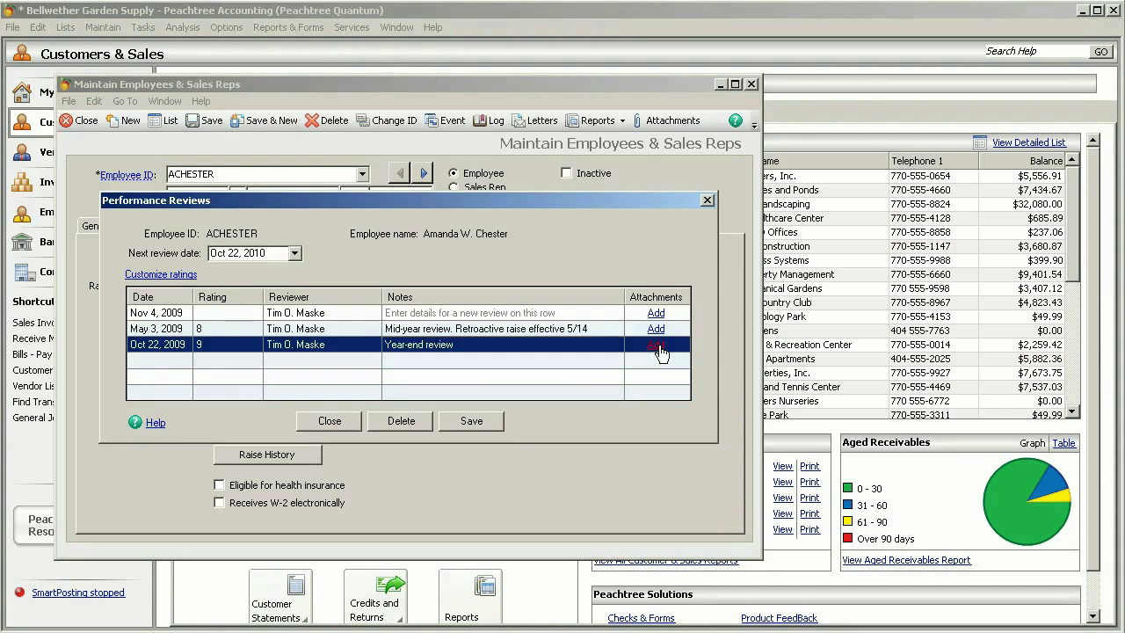
click(593, 251)
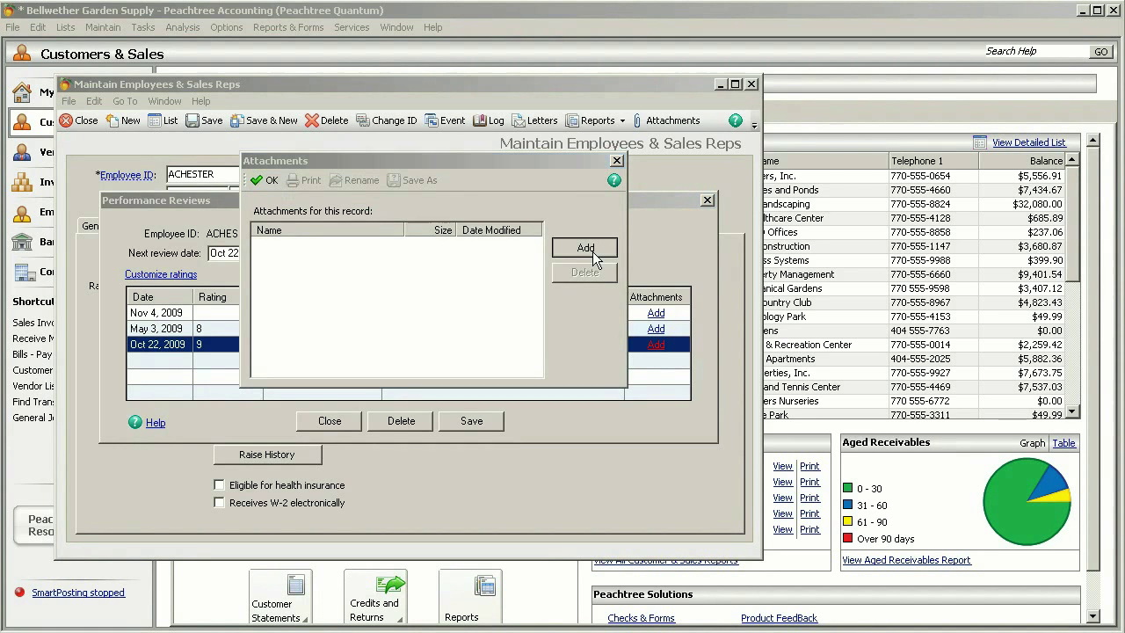
click(650, 333)
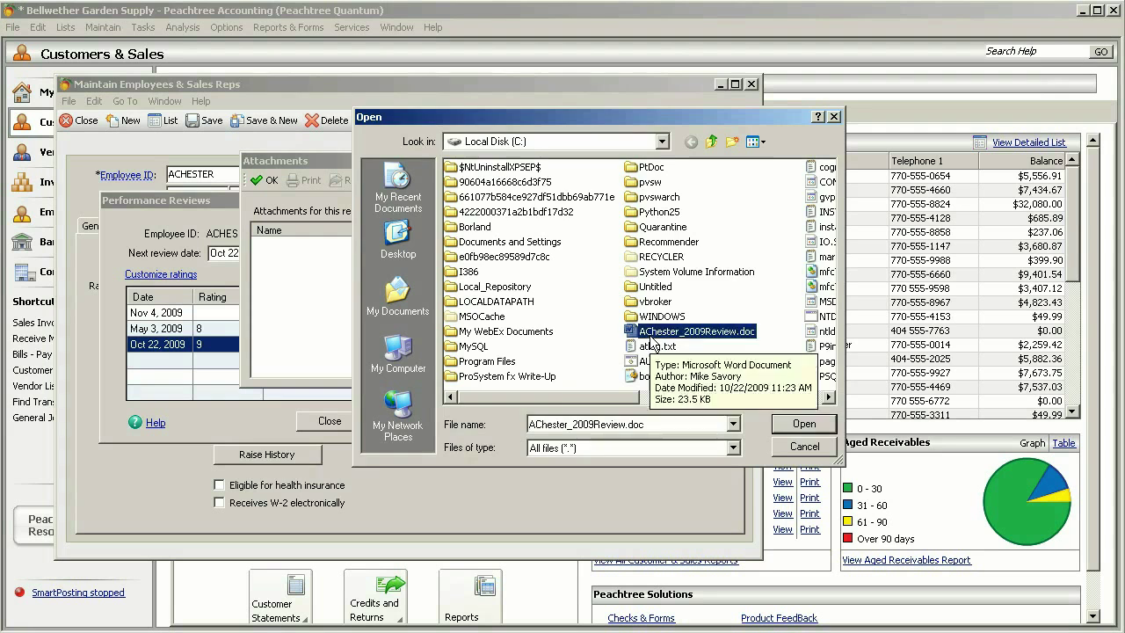
click(783, 424)
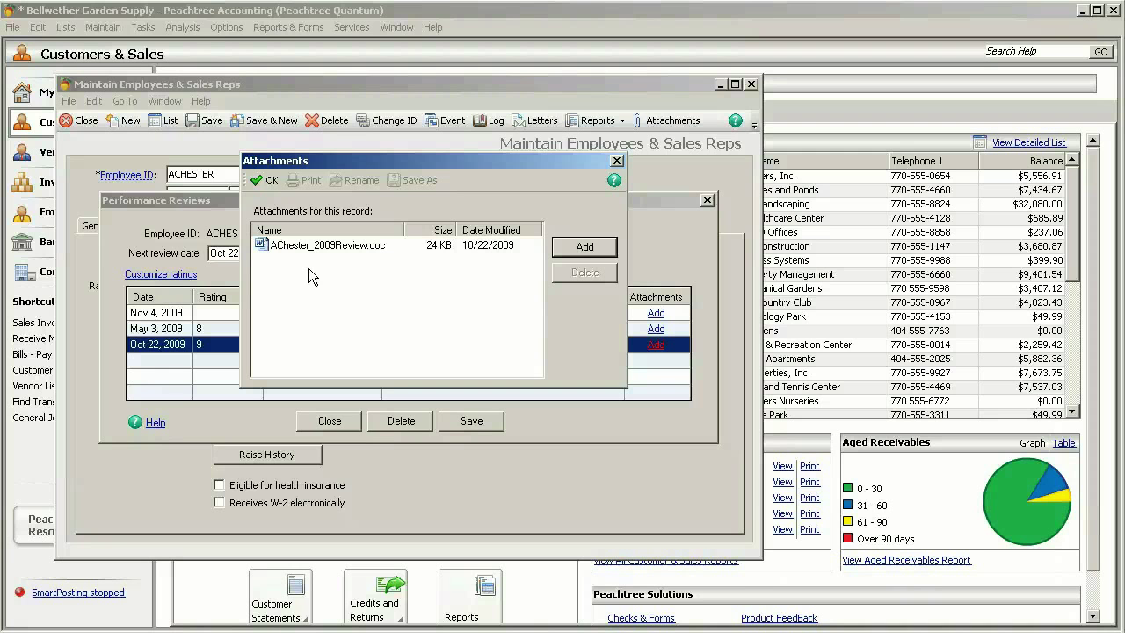
click(261, 183)
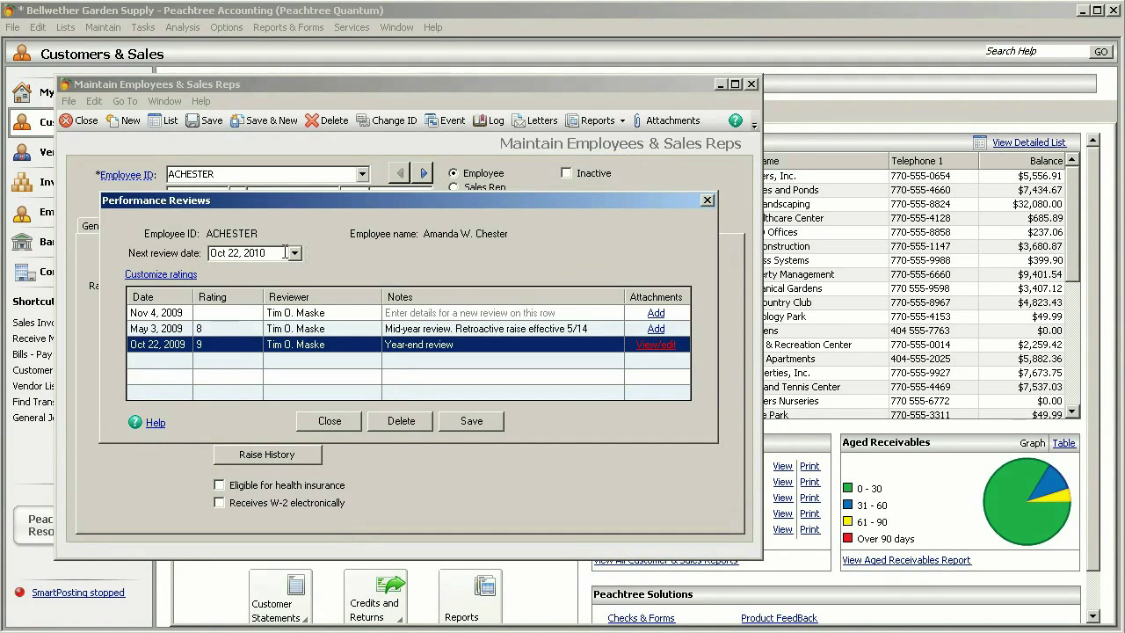
Close the performance reviews and employee record, saving the review changes
click(276, 252)
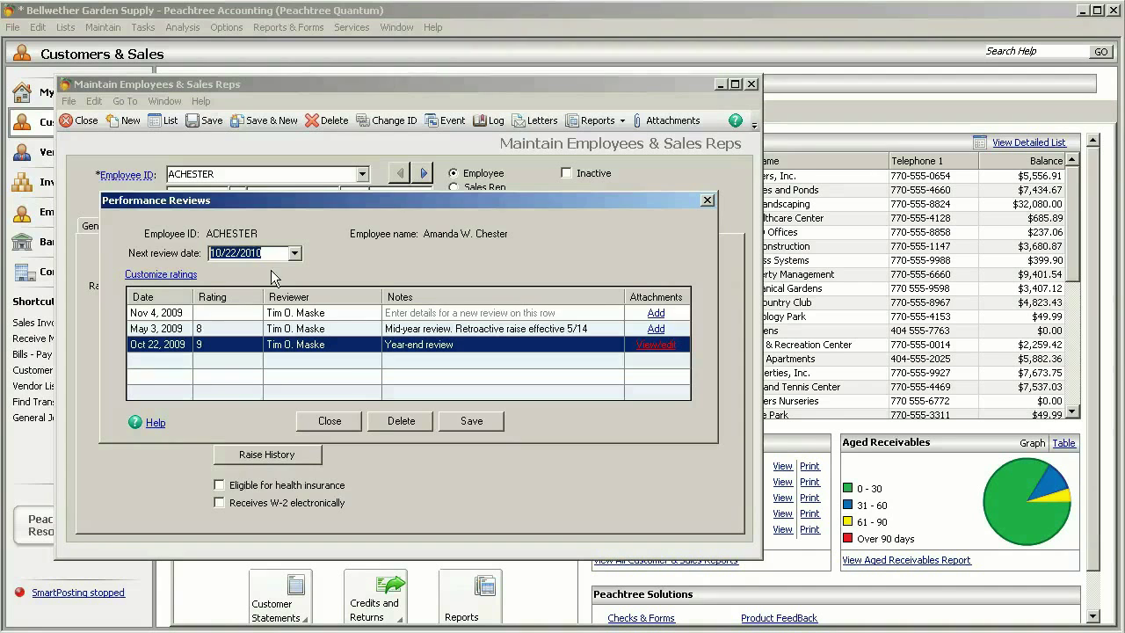
click(352, 420)
click(535, 401)
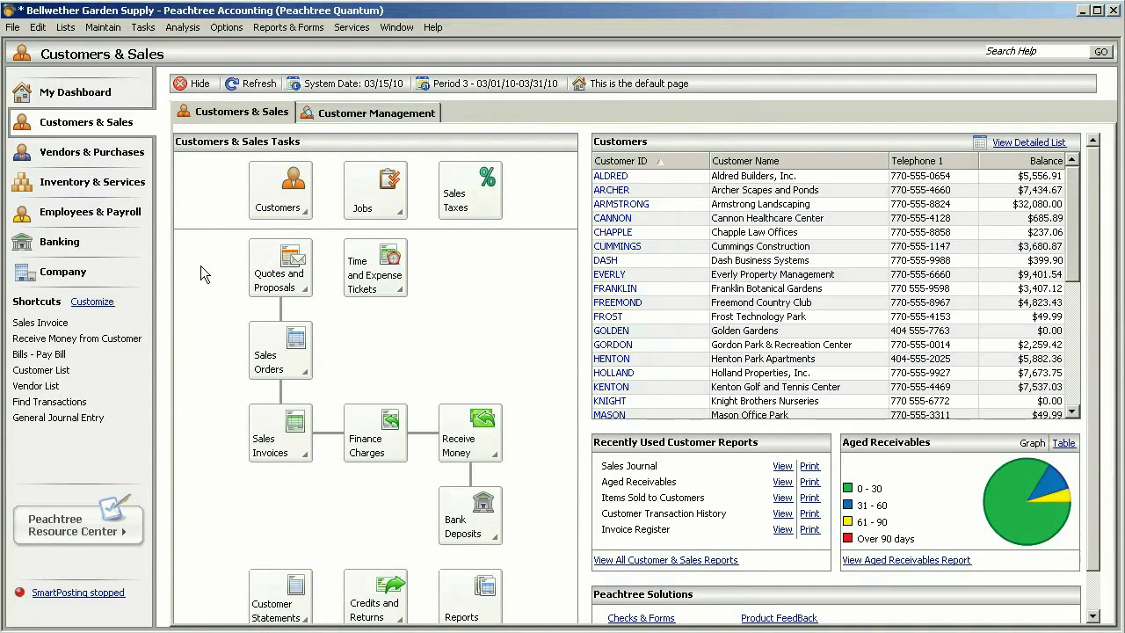
Open Action Items from Tasks and bring up Set Company Alerts
click(143, 27)
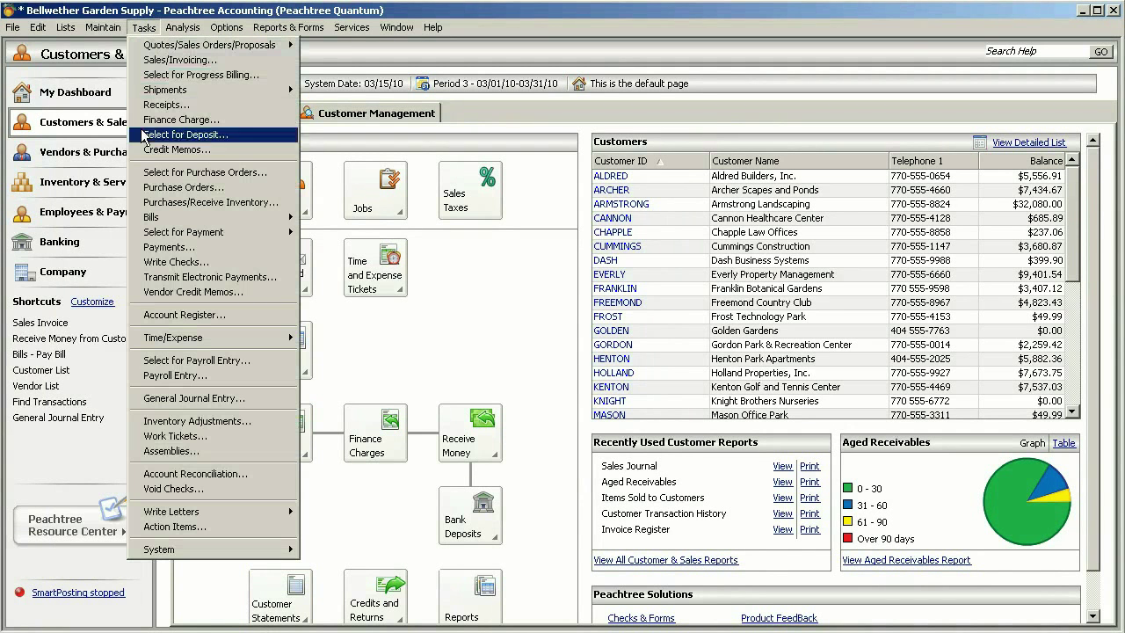
click(175, 527)
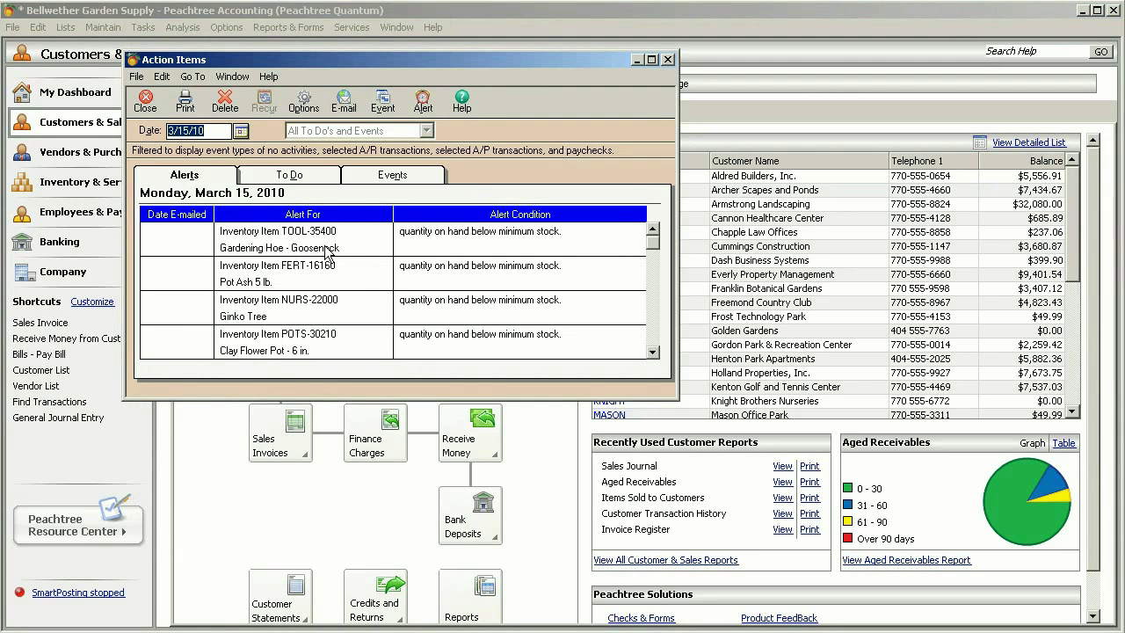
click(425, 103)
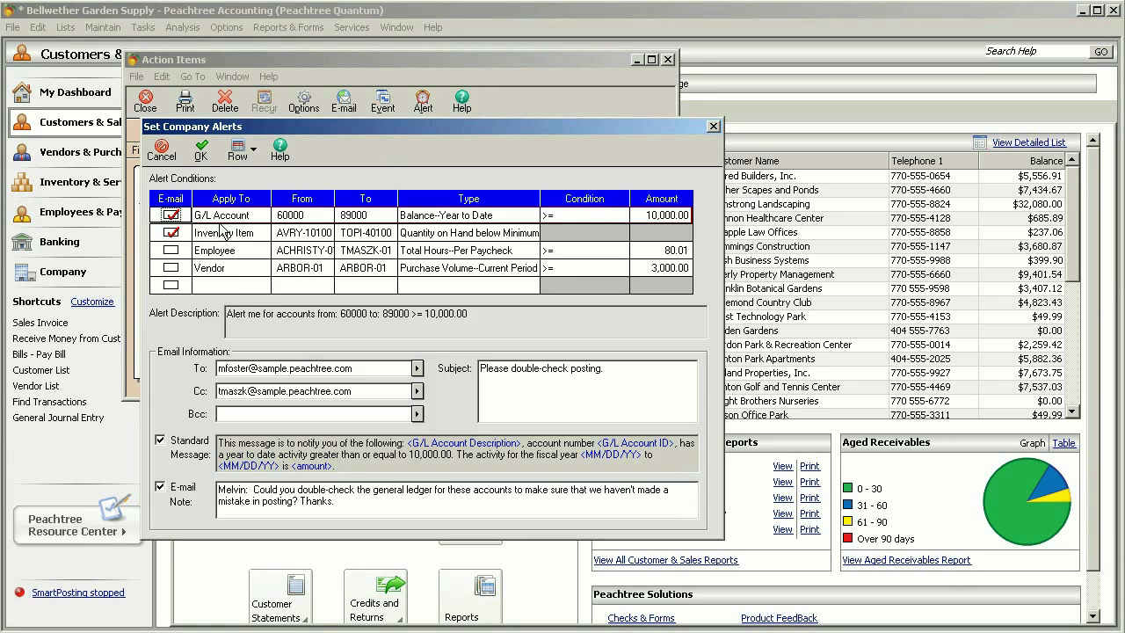
click(249, 288)
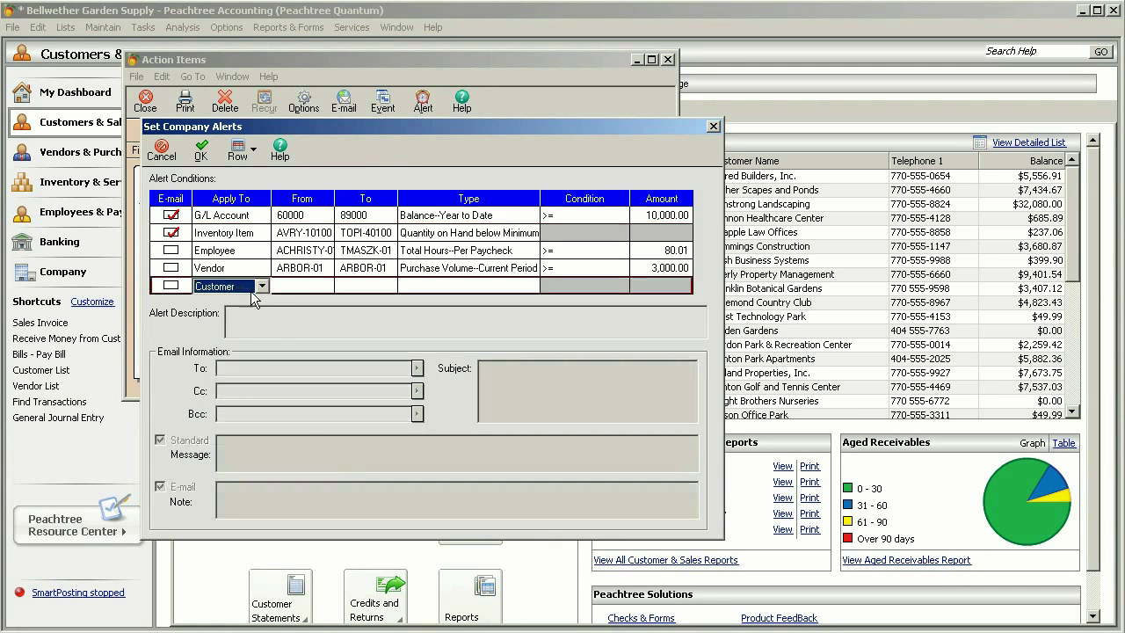
click(262, 287)
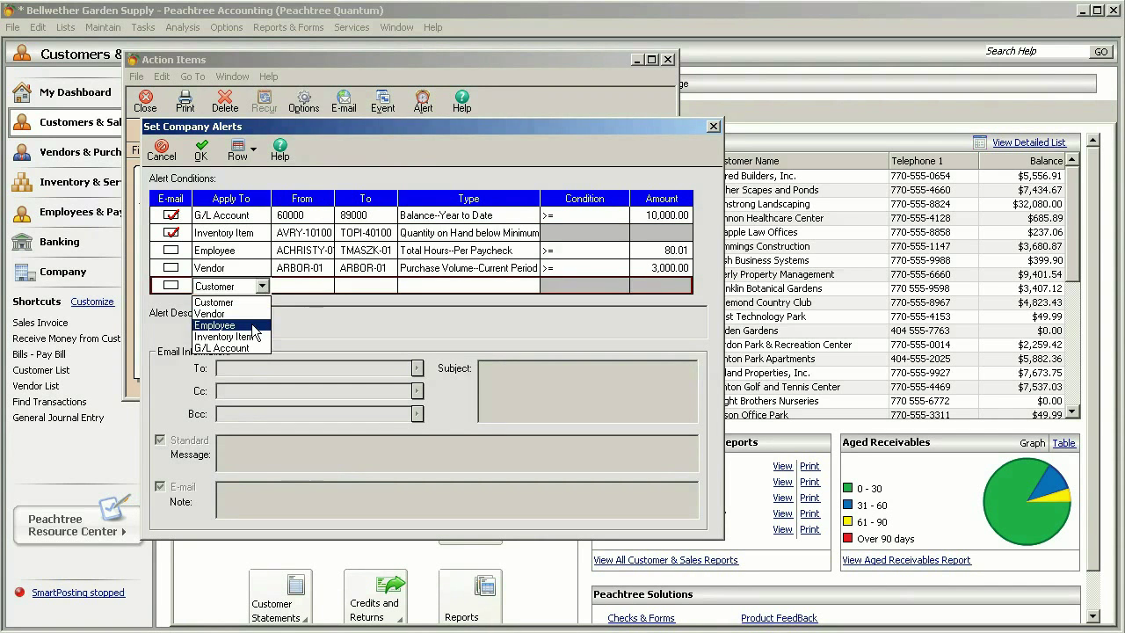
click(253, 325)
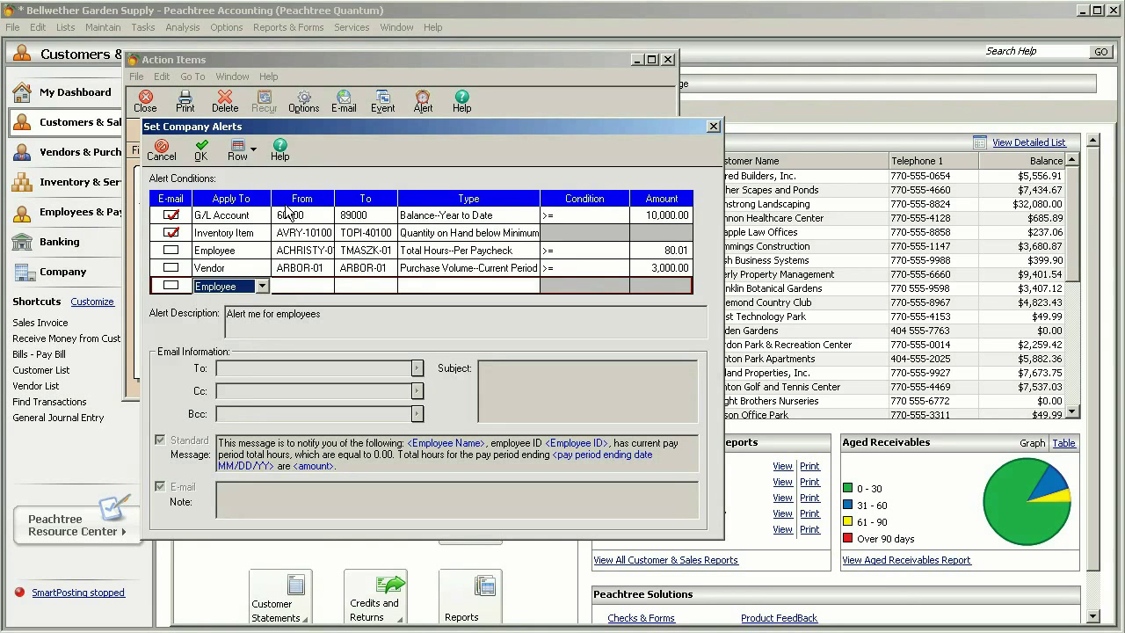
click(325, 285)
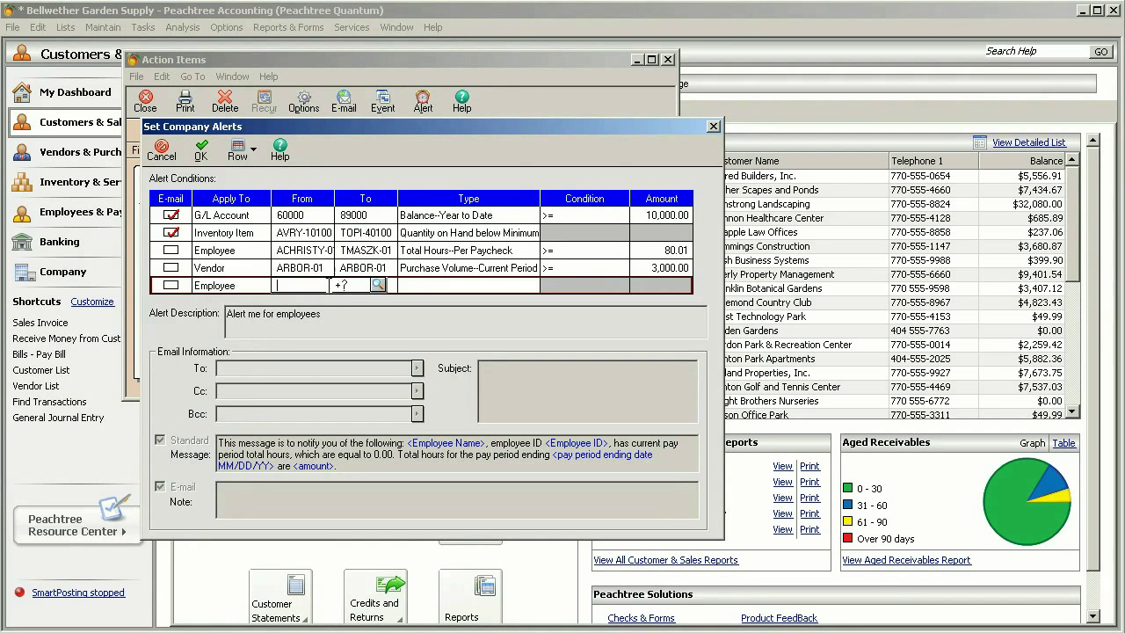
click(377, 284)
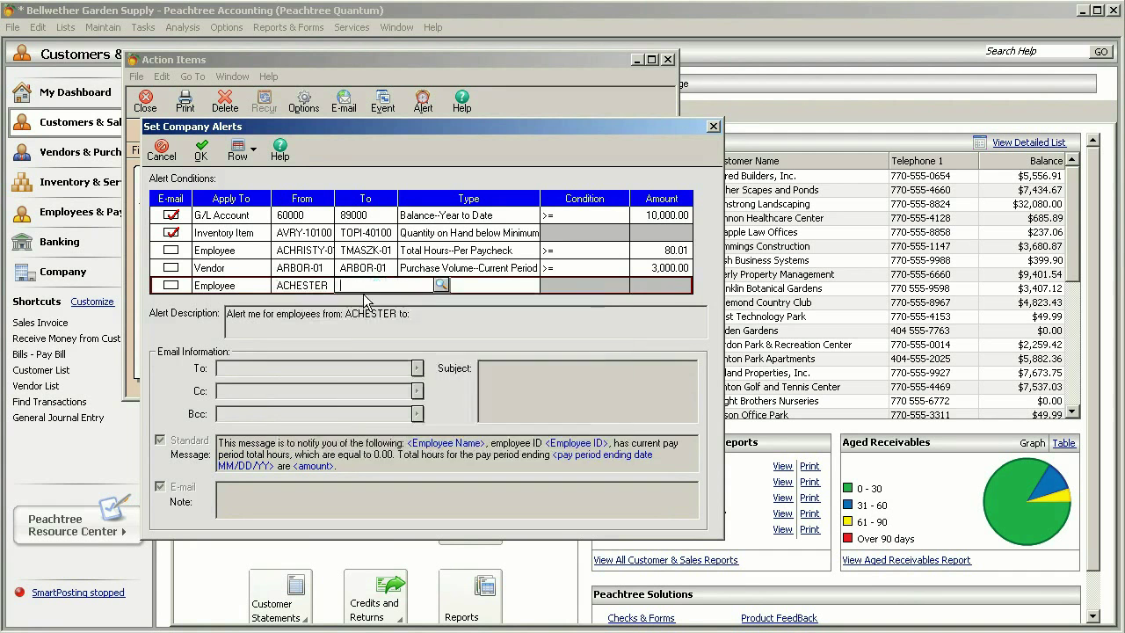
click(440, 284)
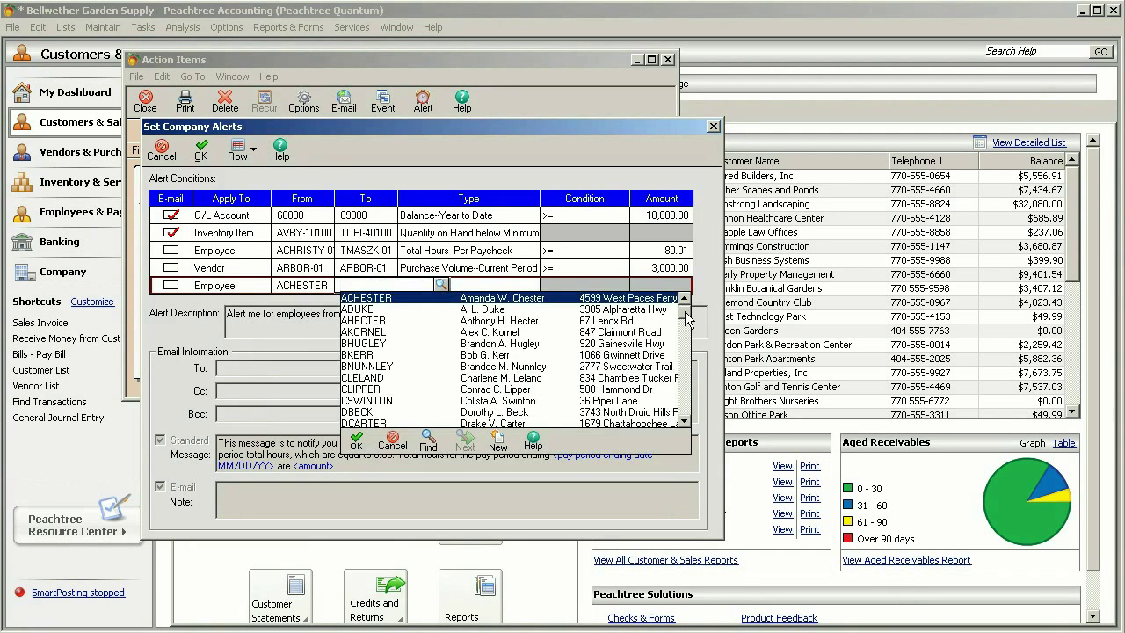
drag(684, 313, 689, 417)
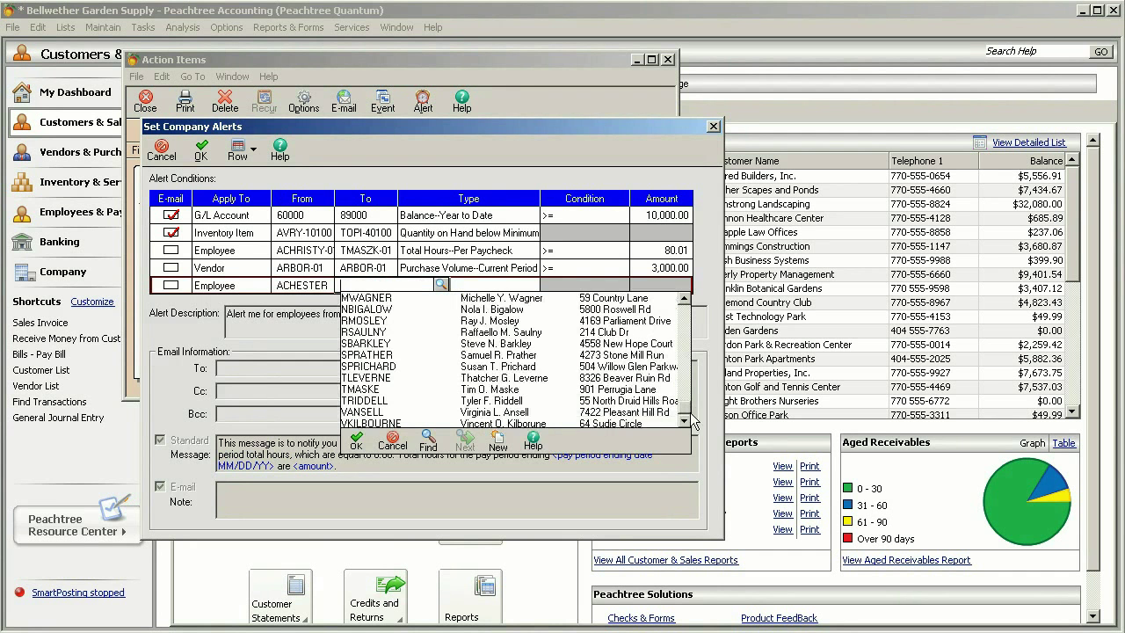
click(421, 421)
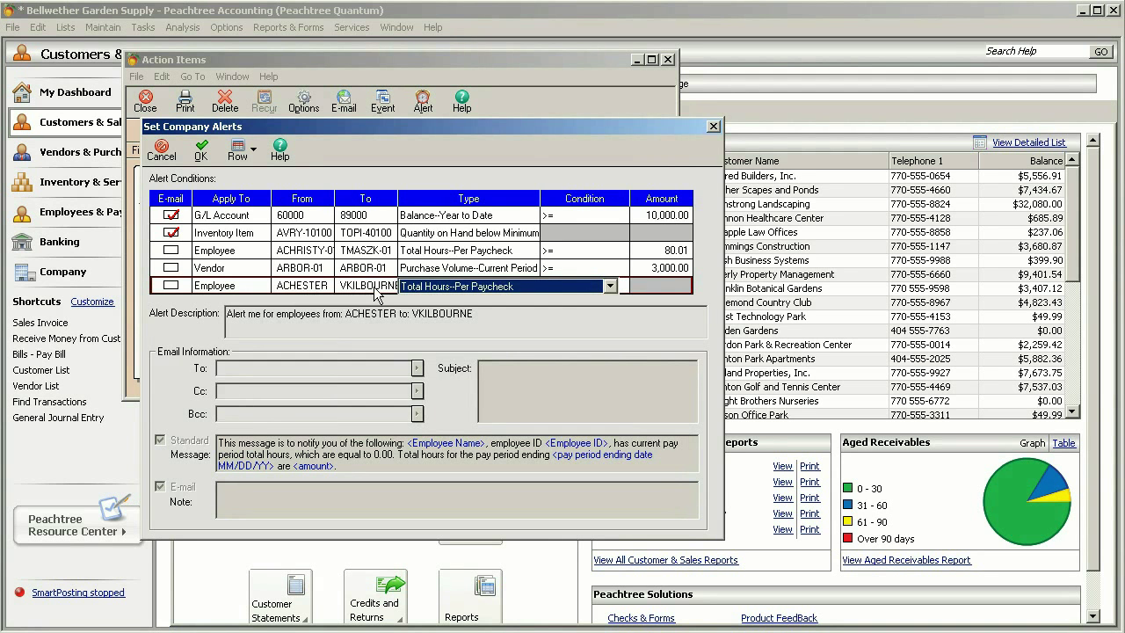
Set the alert to Days Until Next Performance Review, <= 15 days before
click(609, 285)
scroll(572, 314, down, 1)
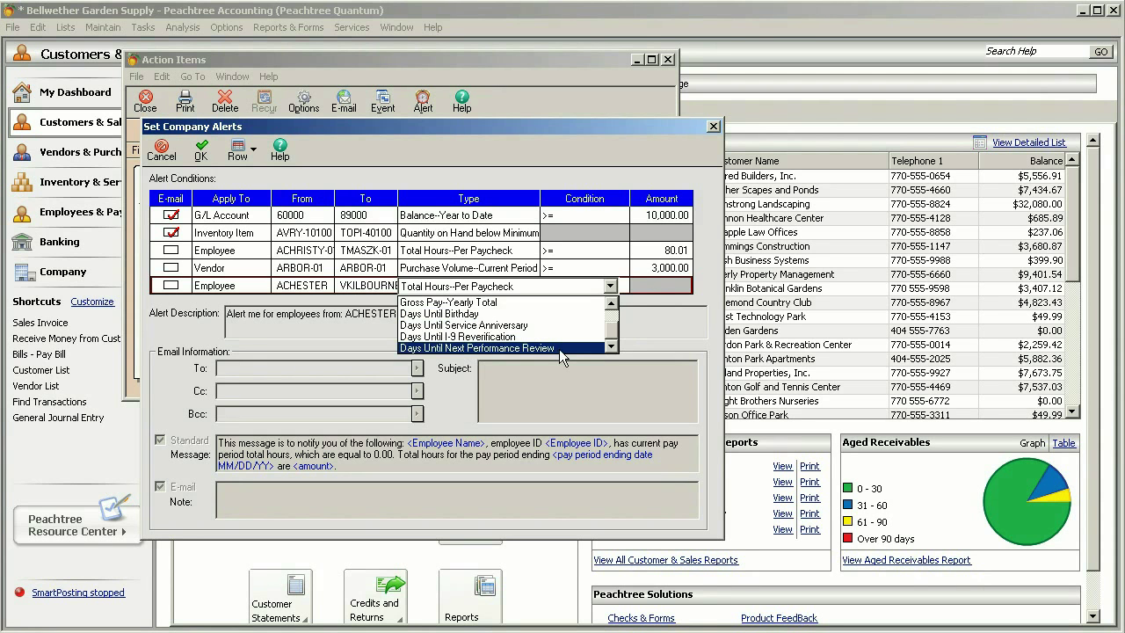
click(559, 349)
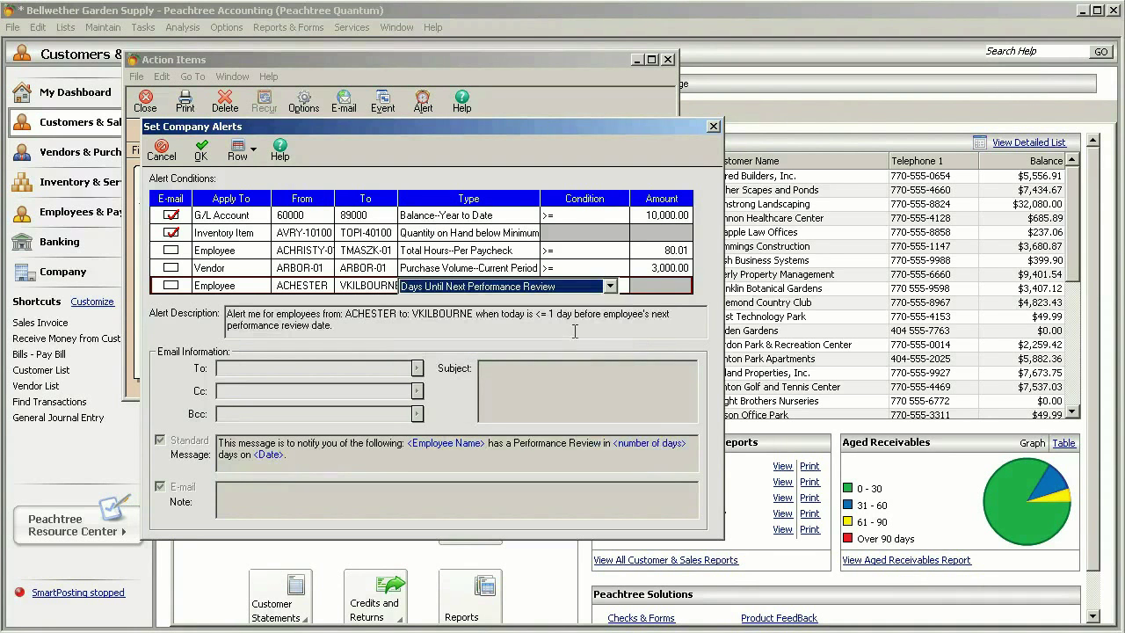
click(625, 291)
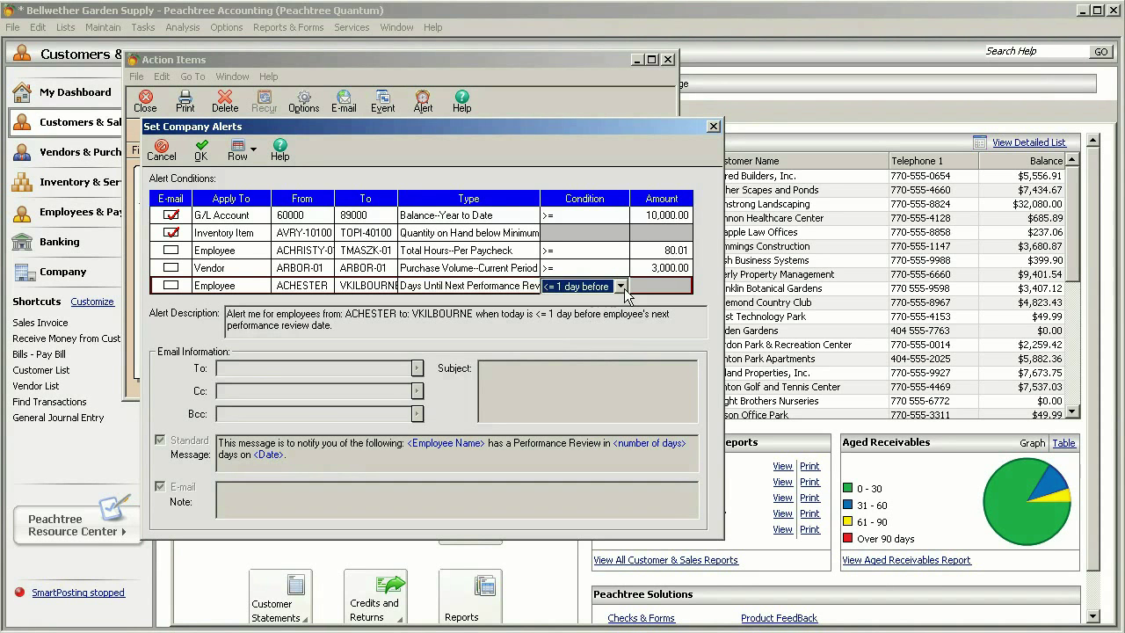
click(622, 288)
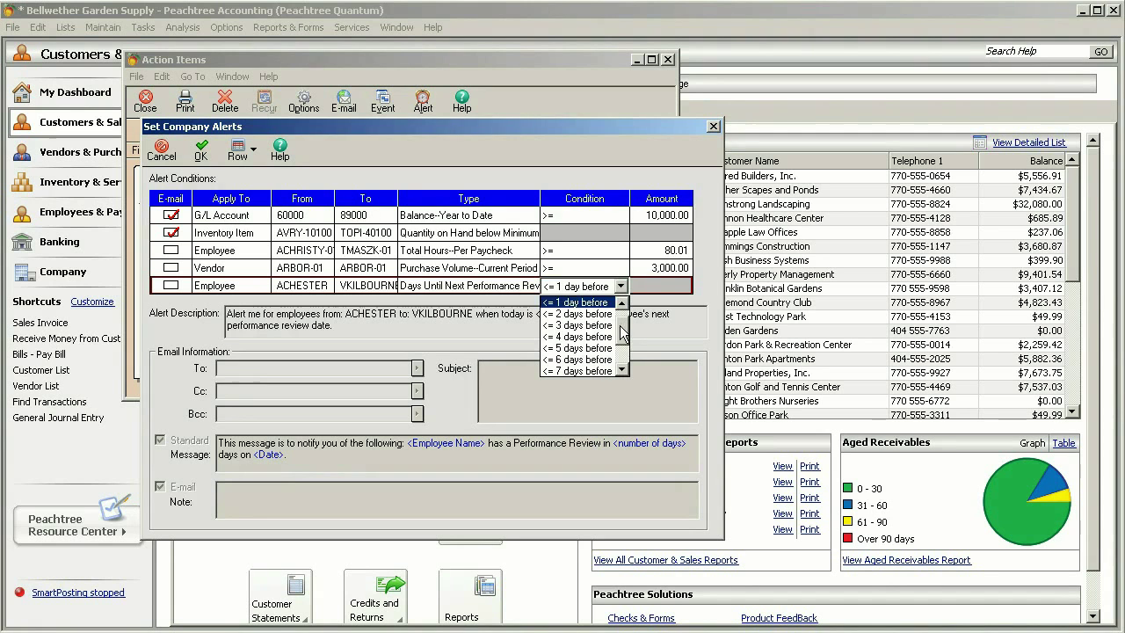
drag(622, 332, 622, 353)
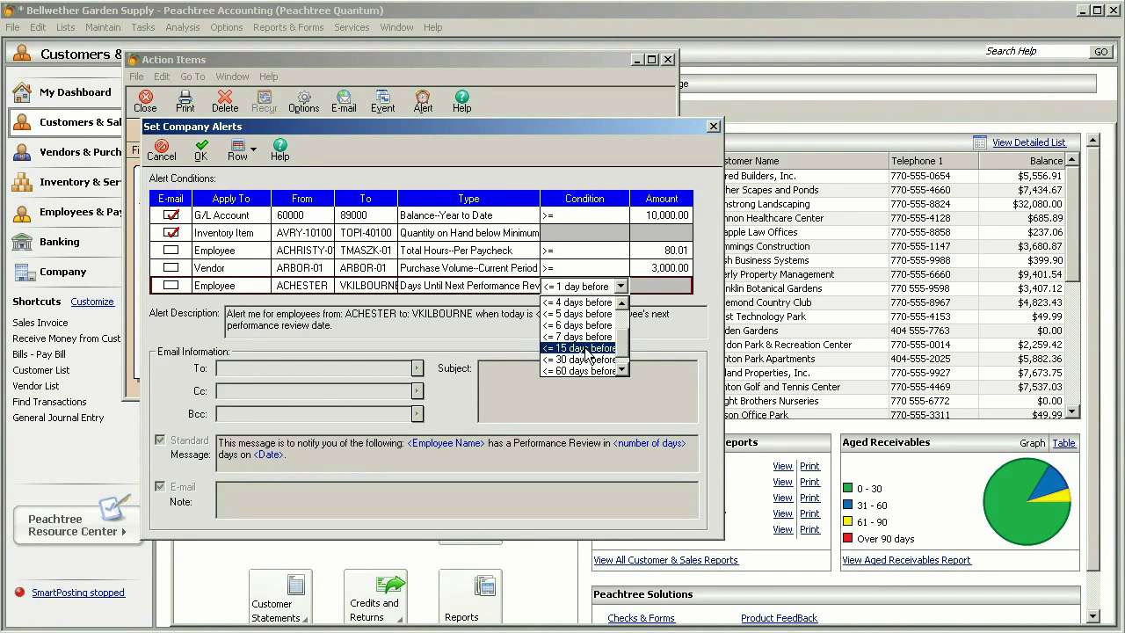
click(586, 350)
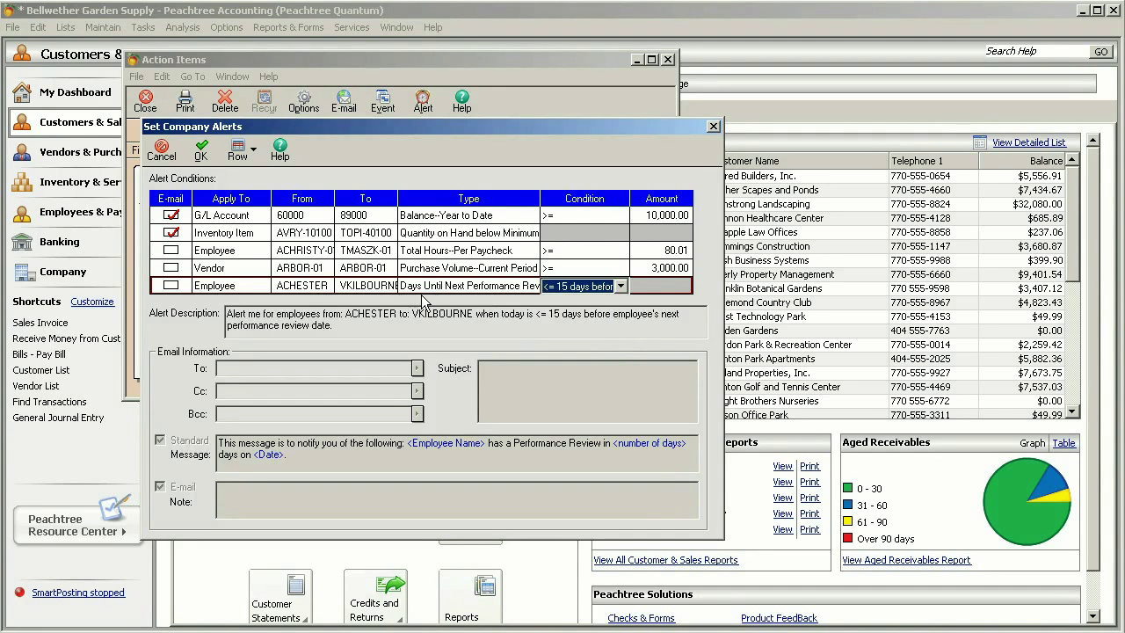
Enable e-mail on the new performance review alert and save the company alerts
click(171, 287)
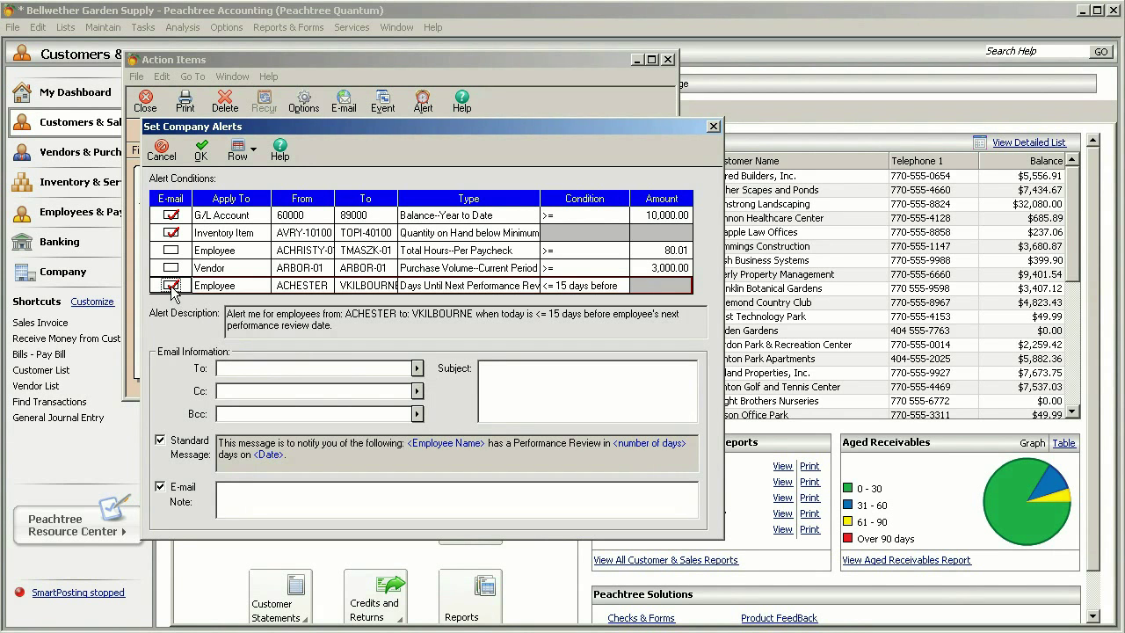
click(202, 150)
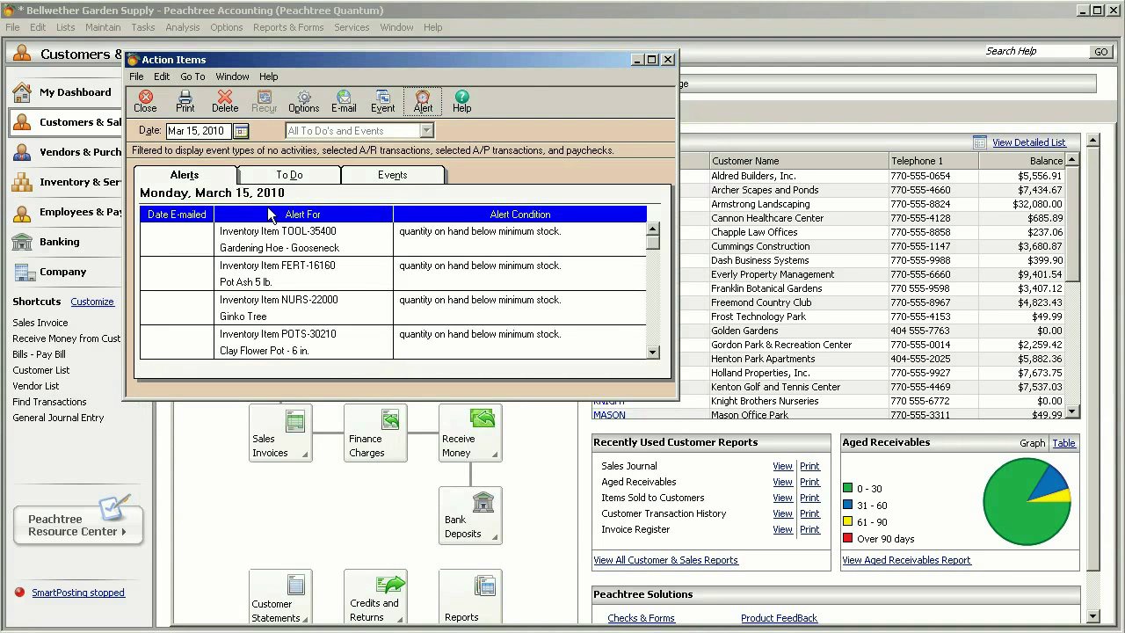
click(305, 103)
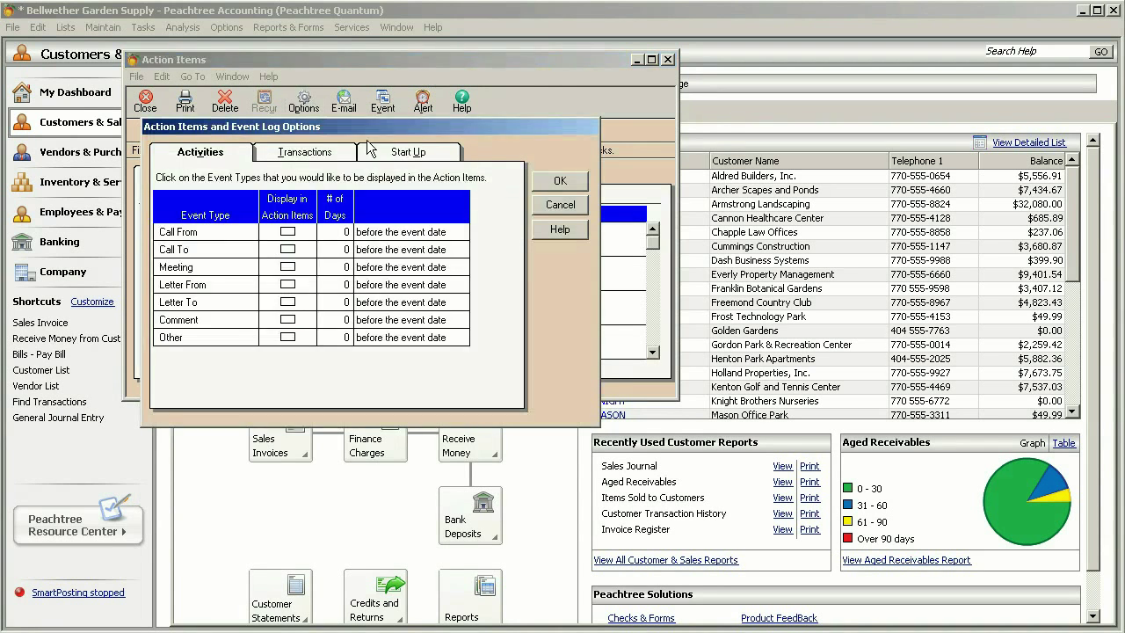
click(384, 158)
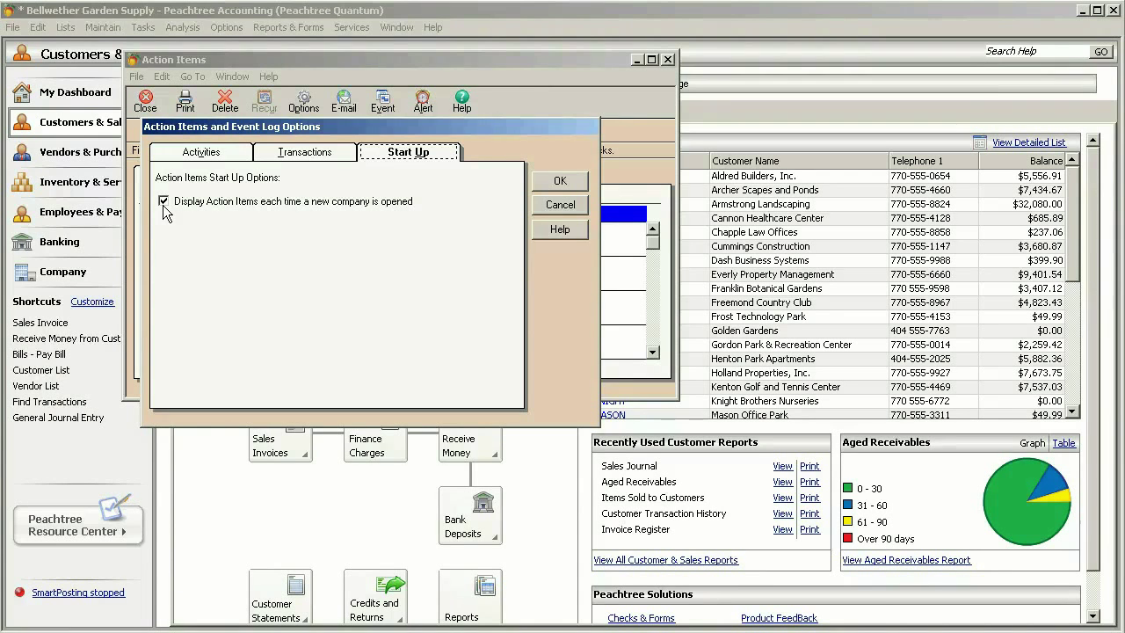
click(559, 181)
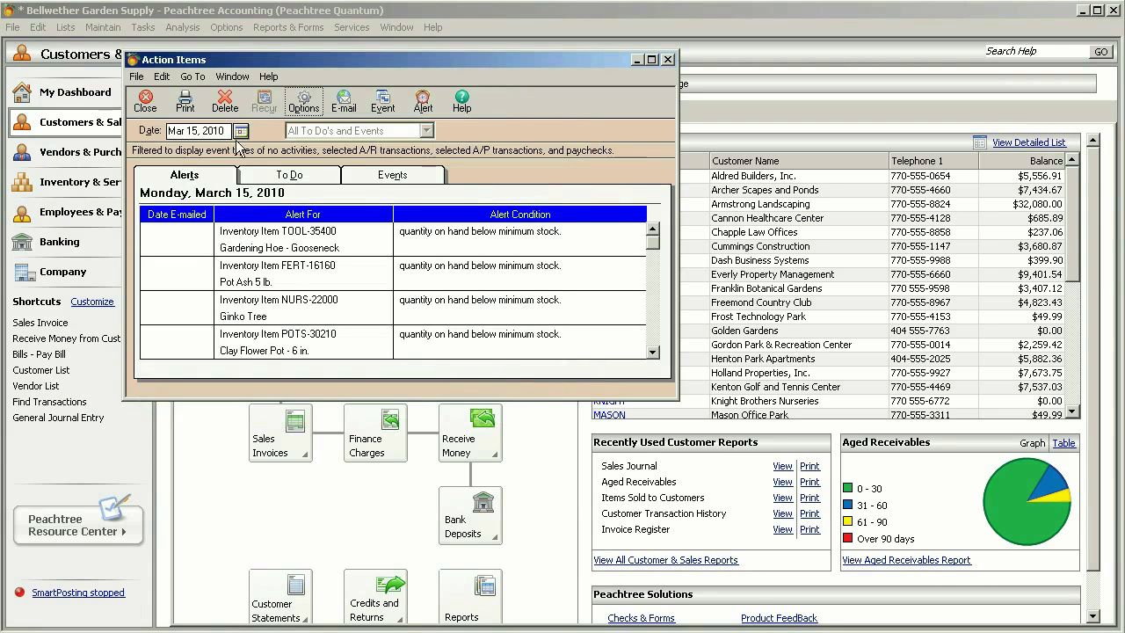
Close the Action Items window to return to Customers & Sales
click(145, 101)
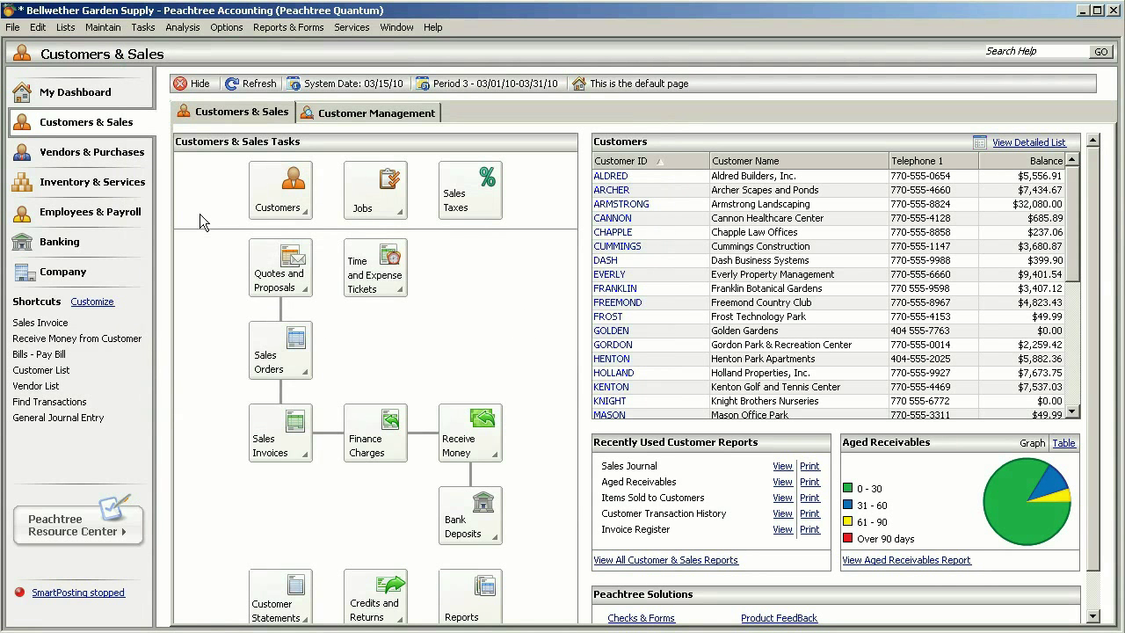